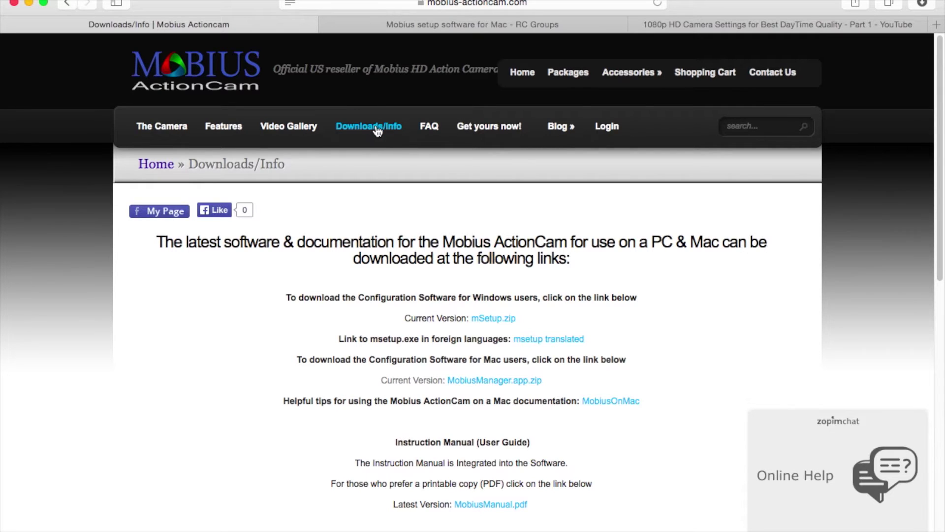
scroll(385, 452, "down", 3)
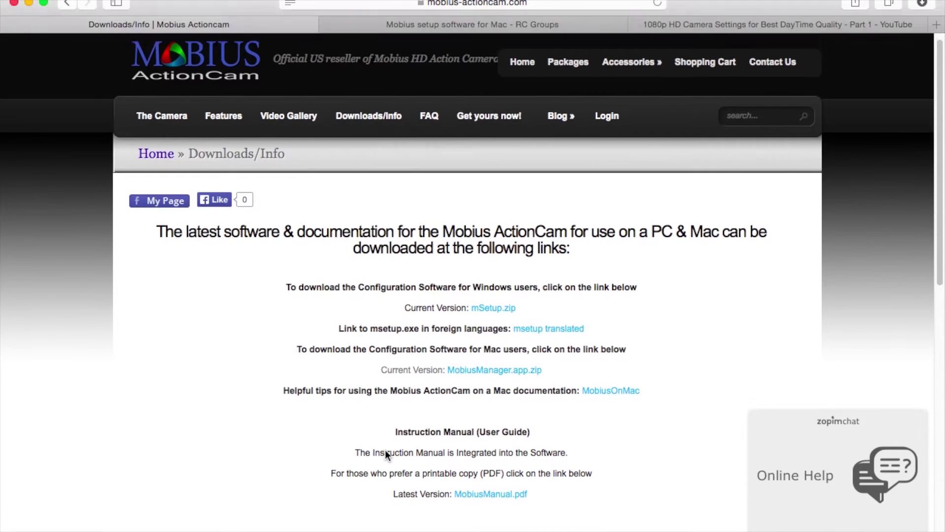
scroll(385, 452, "down", 2)
scroll(384, 452, "down", 2)
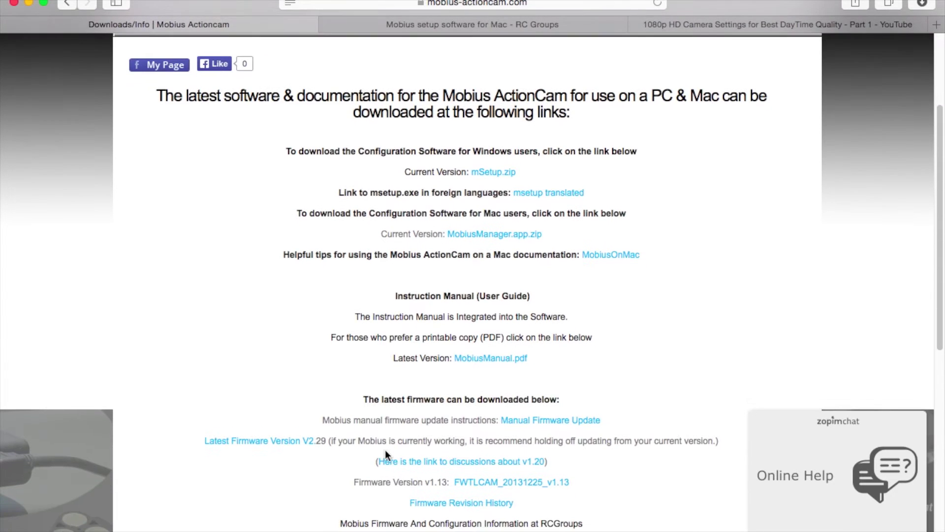
scroll(385, 450, "down", 1)
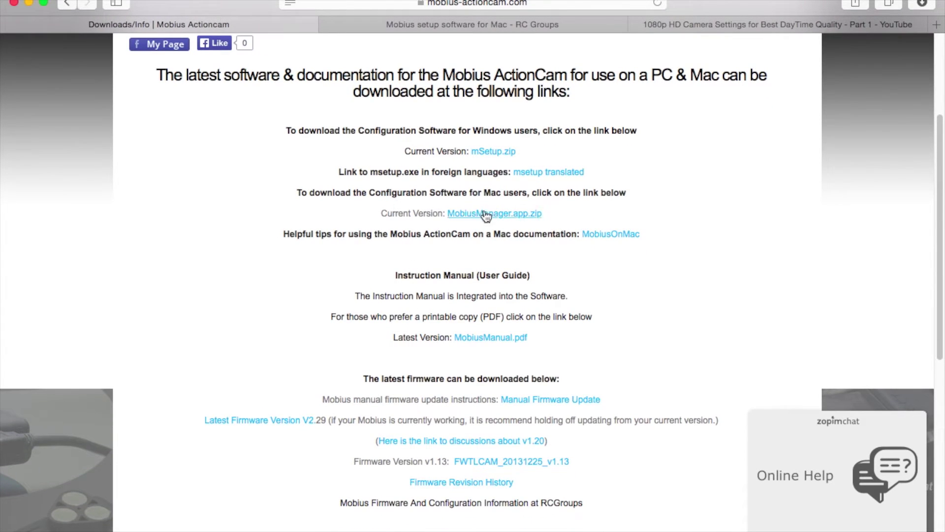
- Switch Safari to the RC Groups 'Mobius setup software for Mac' thread
left_click(452, 24)
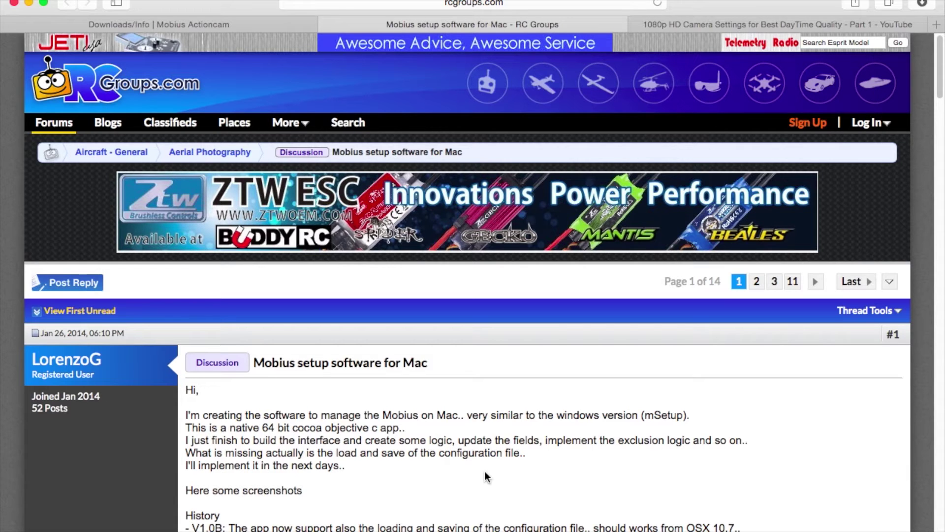
scroll(486, 471, "down", 3)
scroll(486, 472, "down", 2)
scroll(486, 471, "down", 3)
scroll(487, 478, "down", 2)
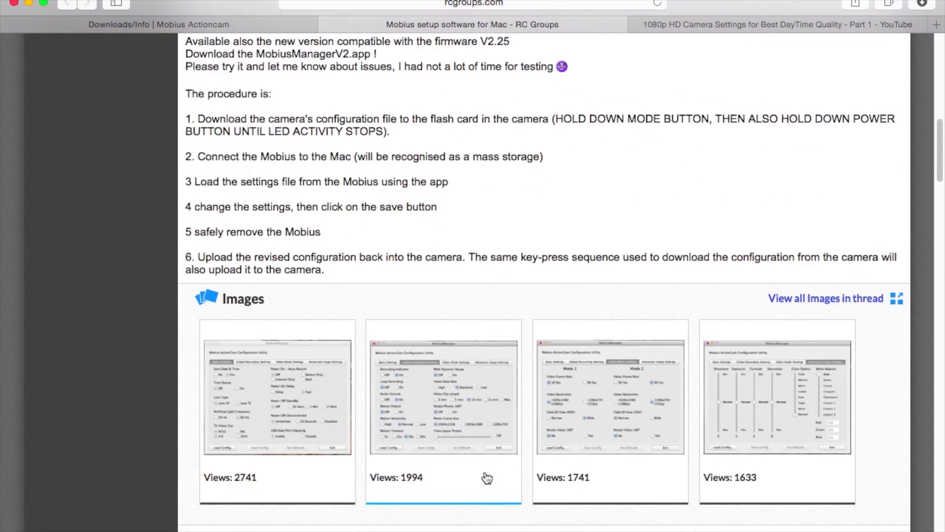
scroll(486, 475, "down", 1)
scroll(486, 474, "down", 2)
scroll(485, 475, "down", 1)
scroll(485, 472, "down", 2)
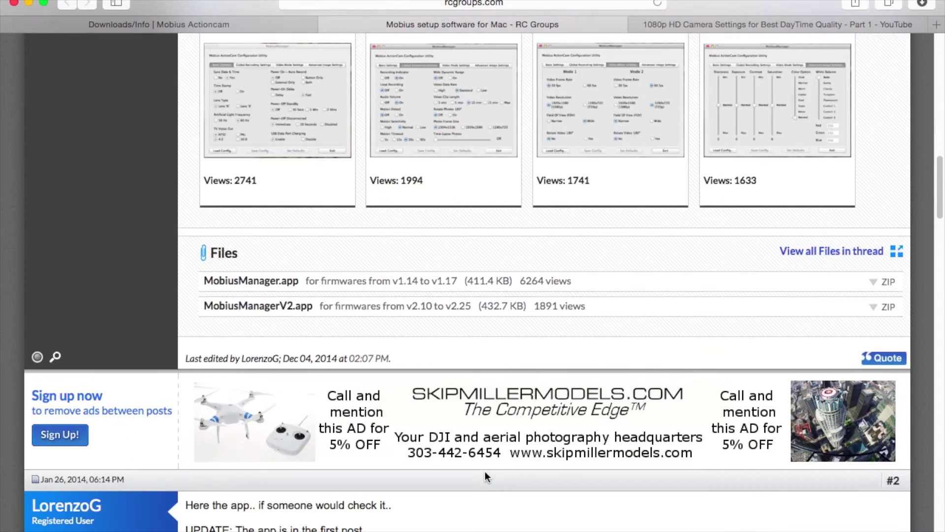
scroll(485, 471, "down", 1)
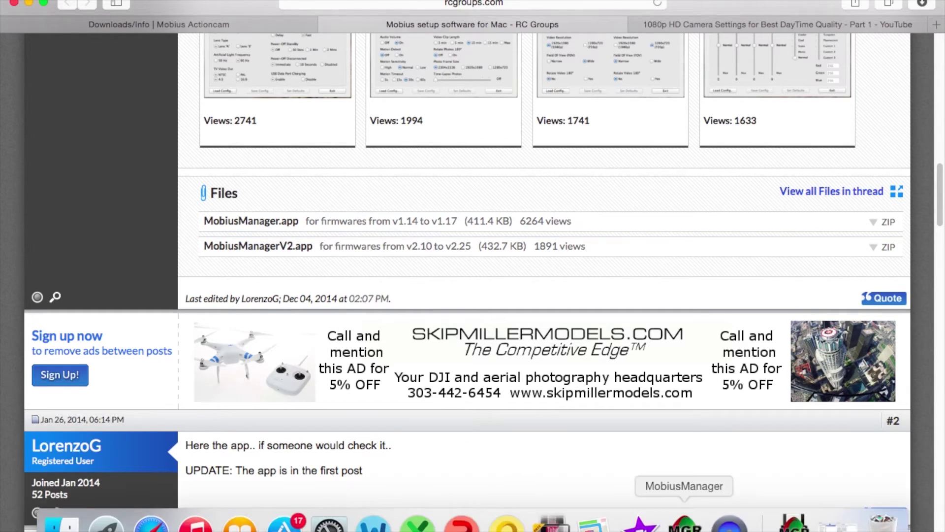
- Launch MobiusManager and load SYSCFG.TXT from the NO NAME camera drive
left_click(684, 526)
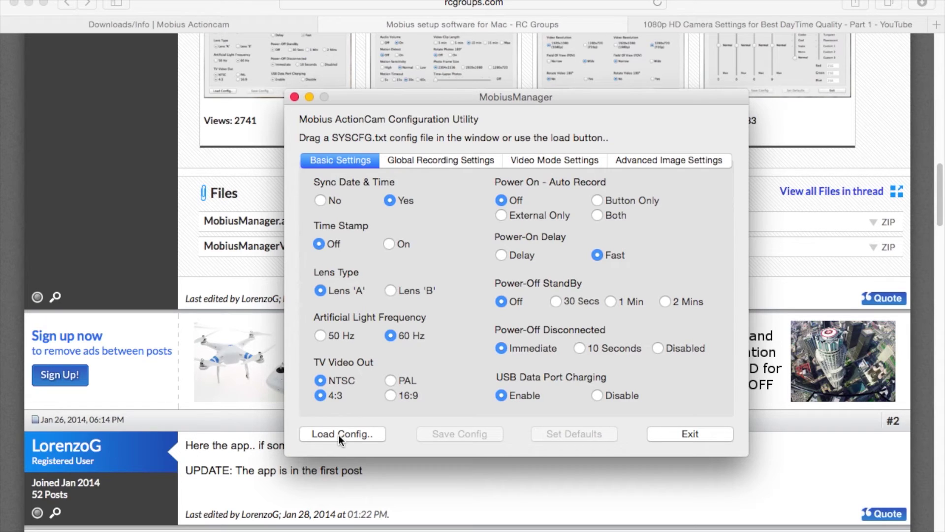
left_click(329, 435)
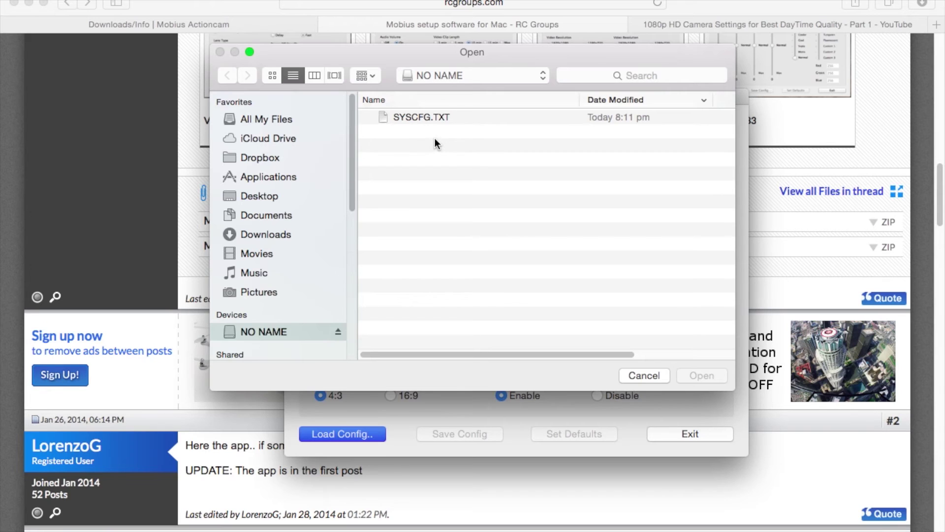
left_click(461, 117)
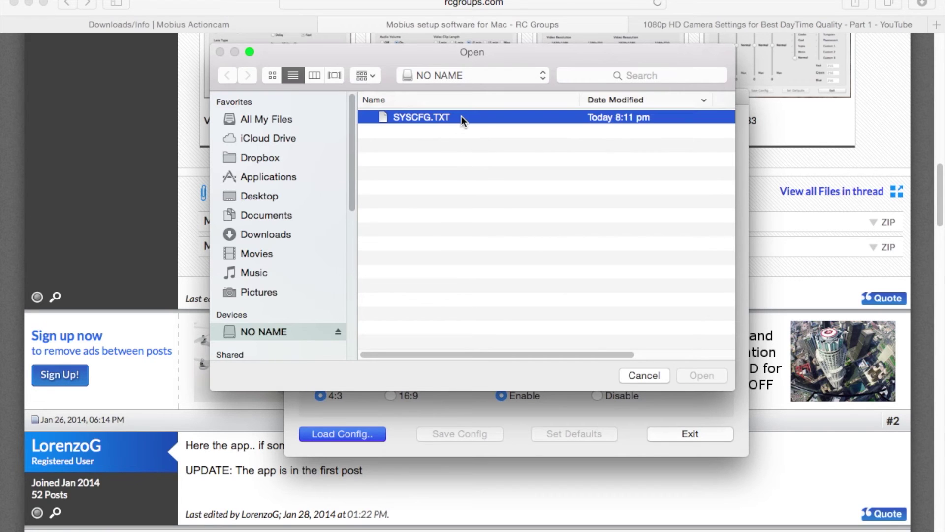
double_click(462, 116)
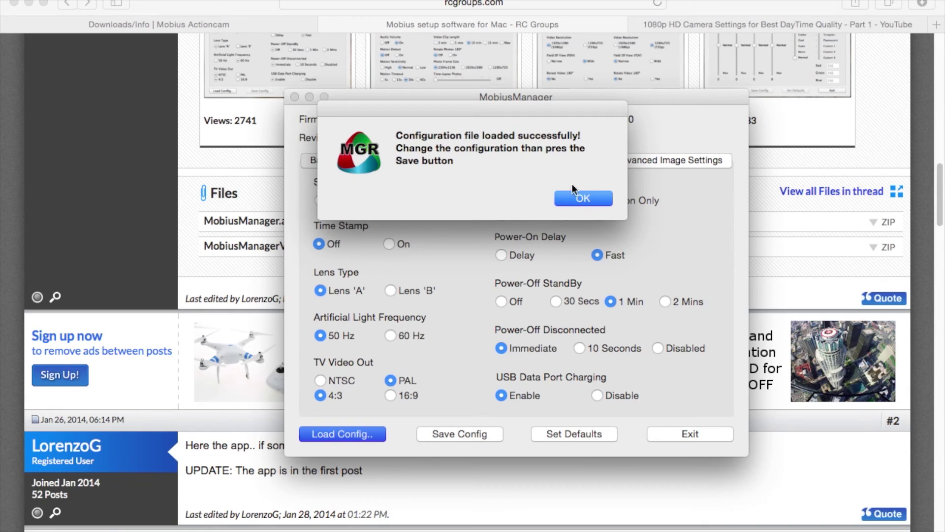
- Dismiss the load alert and browse Advanced Image, Video Mode, Global Recording and Basic Settings pages
left_click(574, 199)
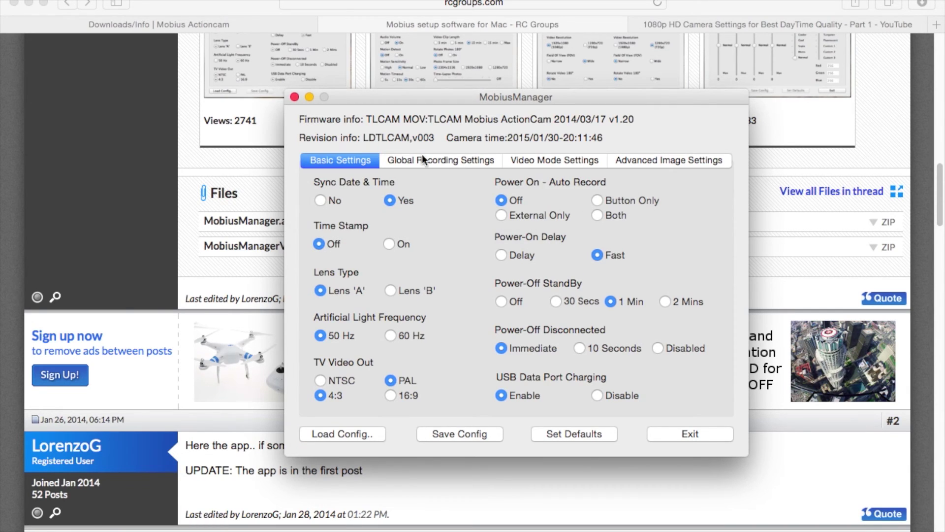
left_click(678, 163)
left_click(559, 162)
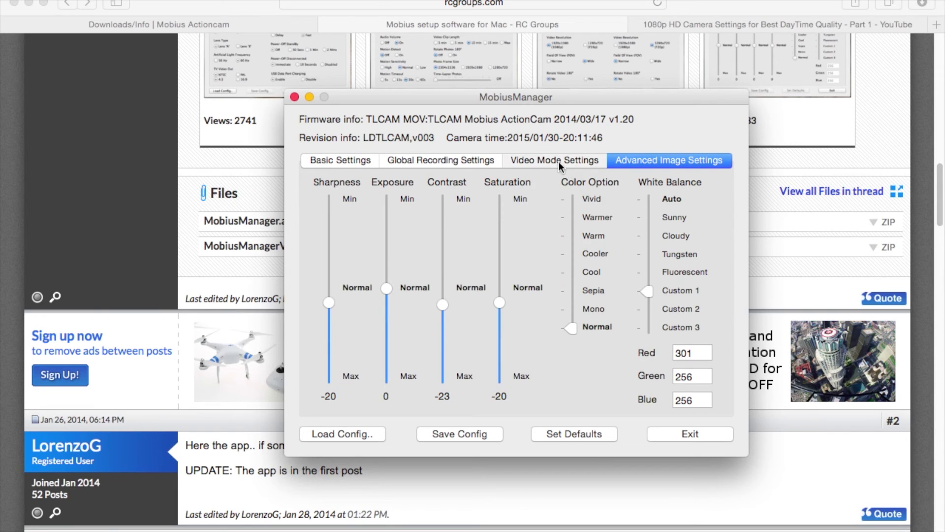
left_click(442, 166)
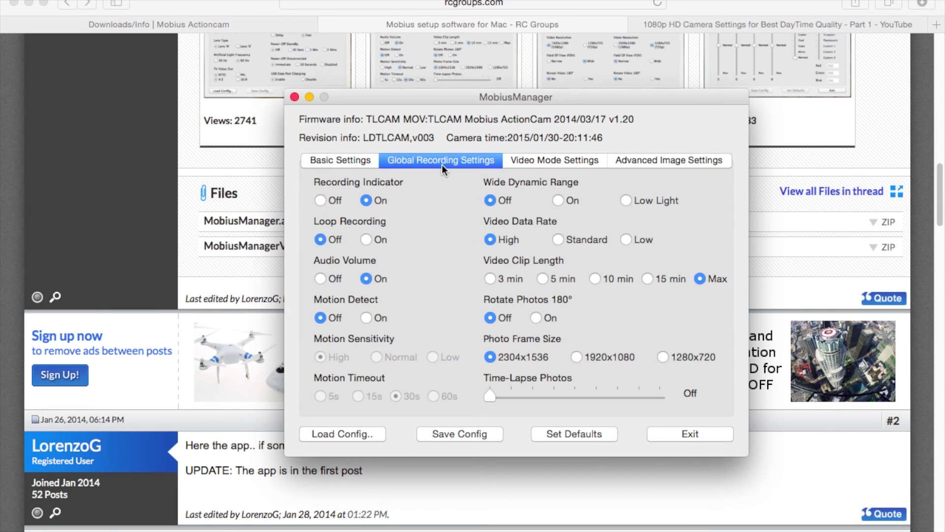
left_click(335, 161)
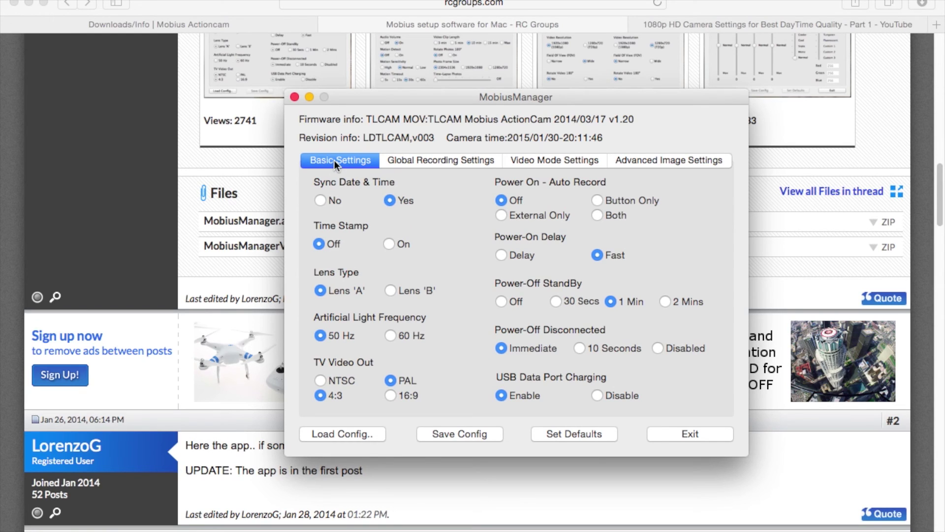
left_click(689, 23)
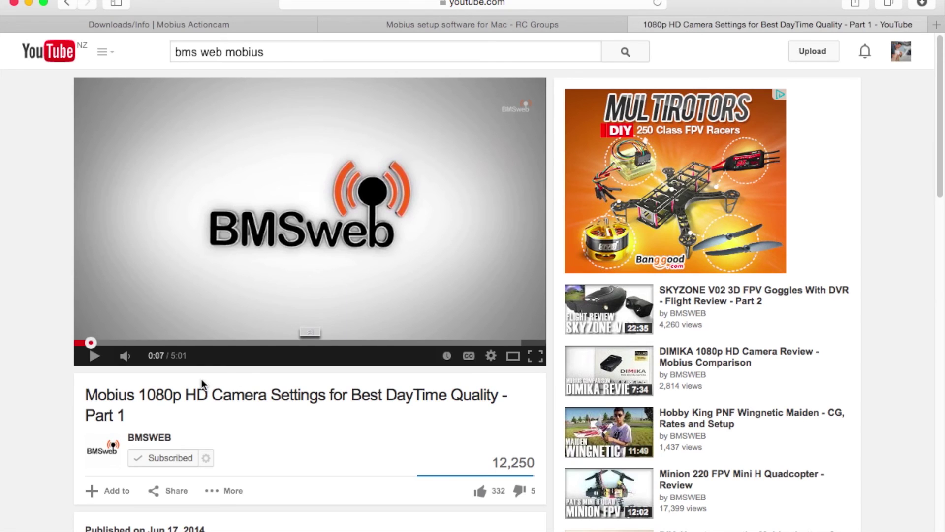